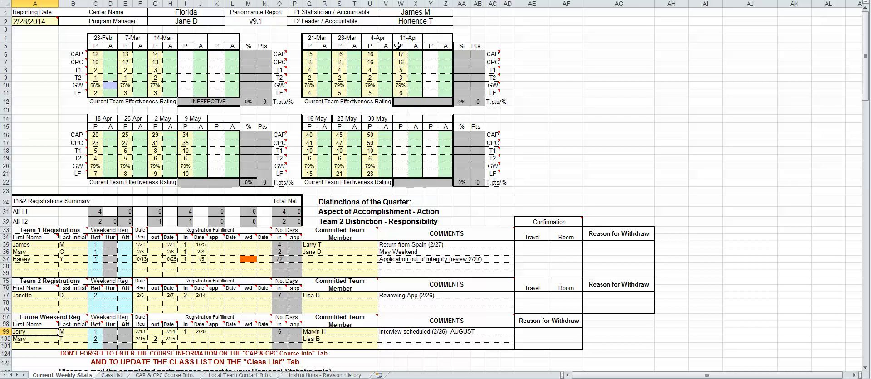
Enter 10 as the actual for both CAP and CPC in the 28-Feb week of the Current Weekly Stats sheet.
click(108, 56)
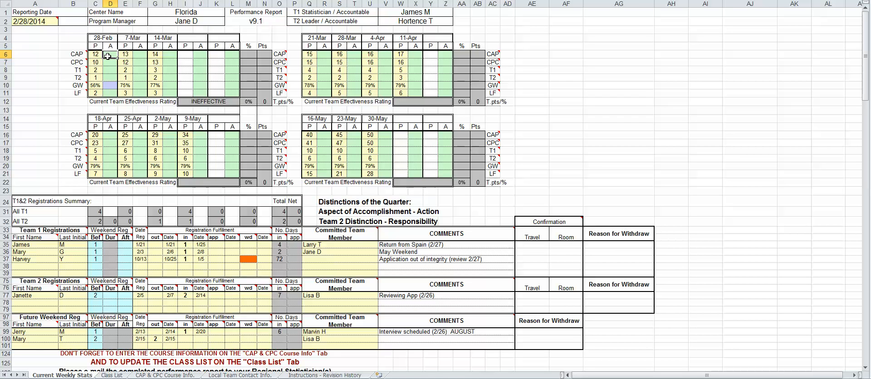
click(50, 22)
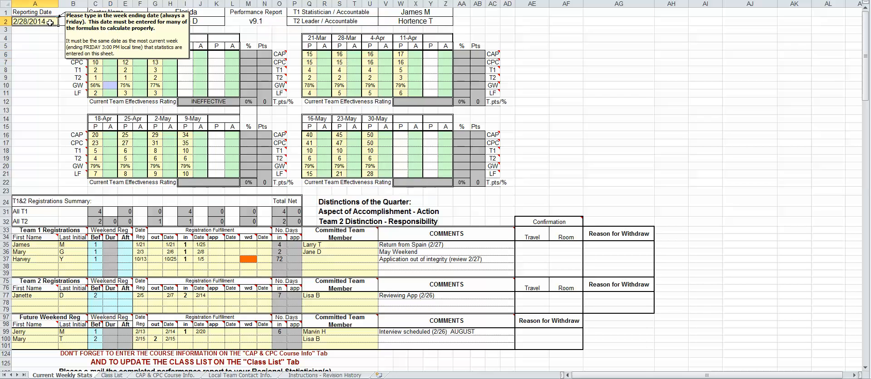
click(107, 55)
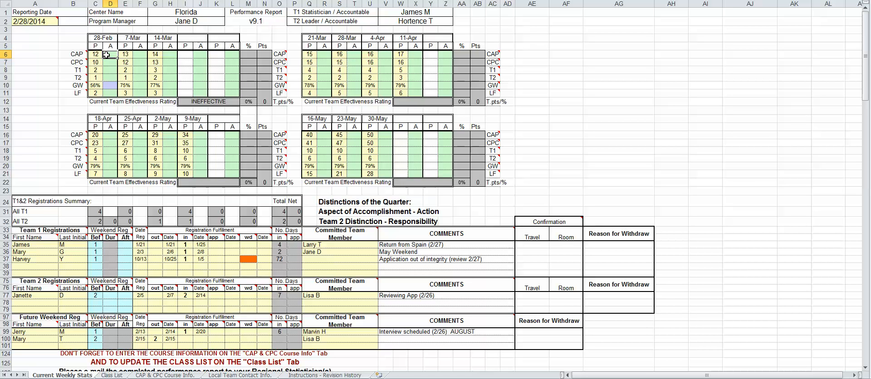
text(10)
key(Return)
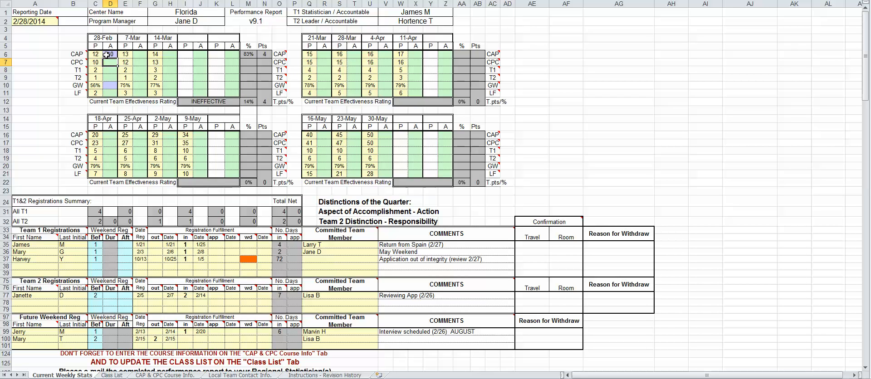
text(10)
key(Return)
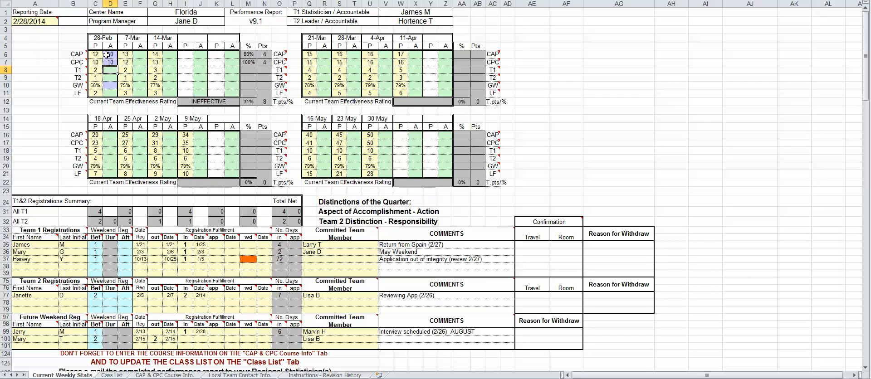
Fill in the remaining 28-Feb actuals with T1 0, T2 0, GW 58% and LF 1.
text(0)
key(Return)
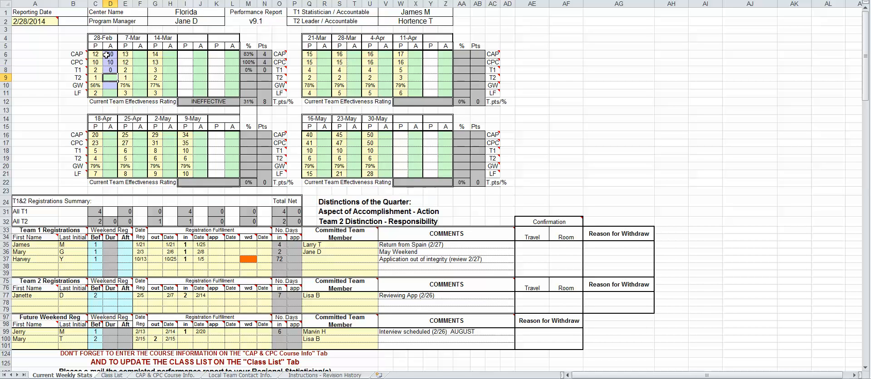
text(0)
key(Return)
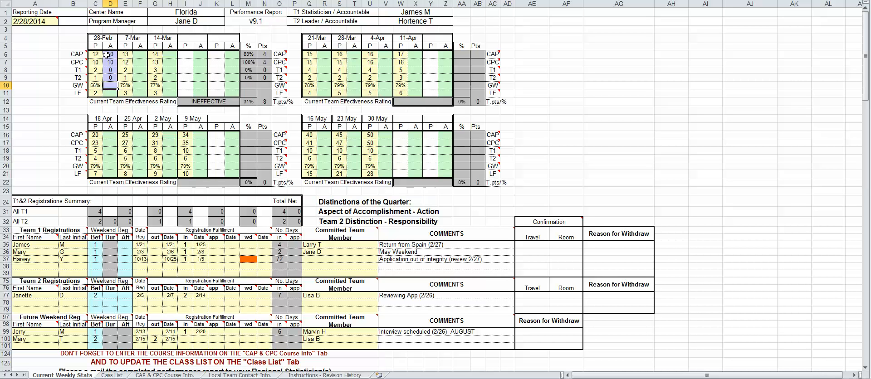
text(58)
key(Return)
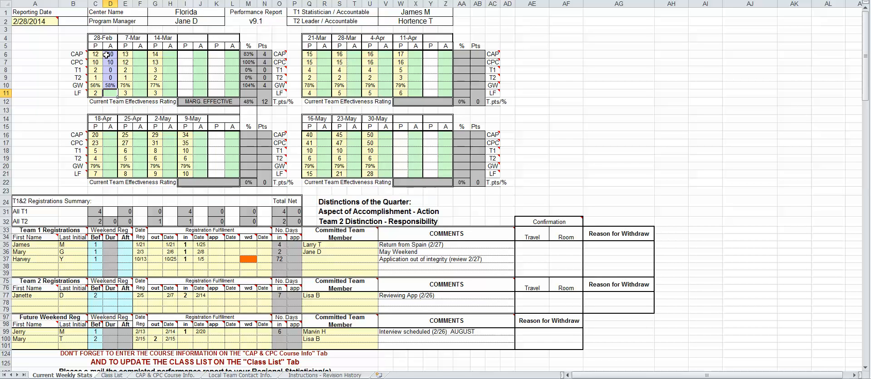
text(1)
key(Return)
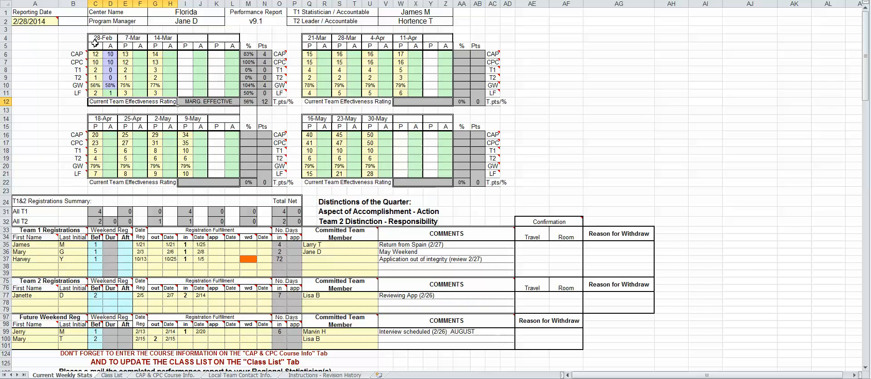
Review the percentage for each game, the Current Team Effectiveness Rating and the entered 28-Feb actuals.
click(251, 55)
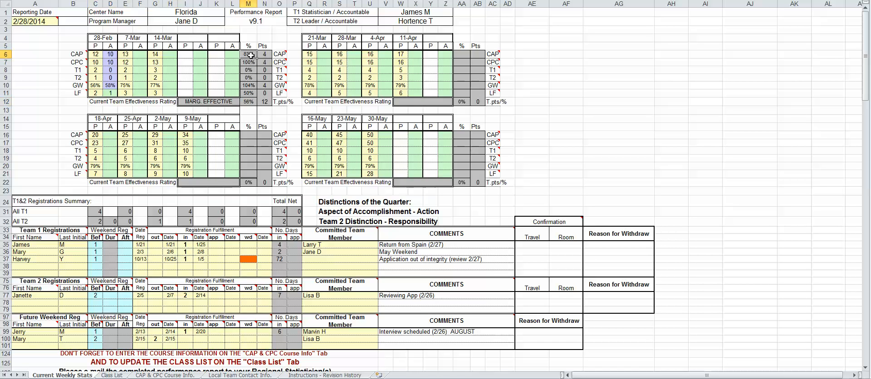
click(249, 63)
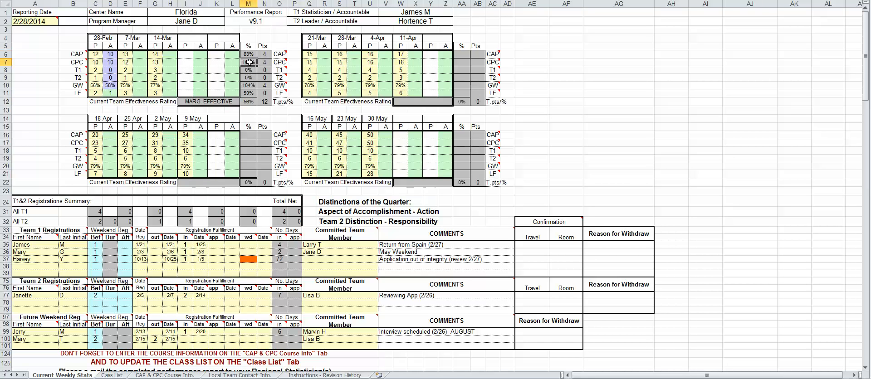
click(251, 86)
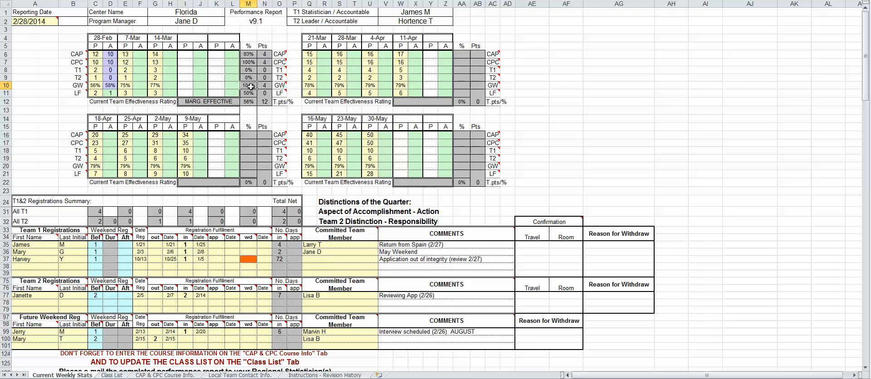
click(251, 94)
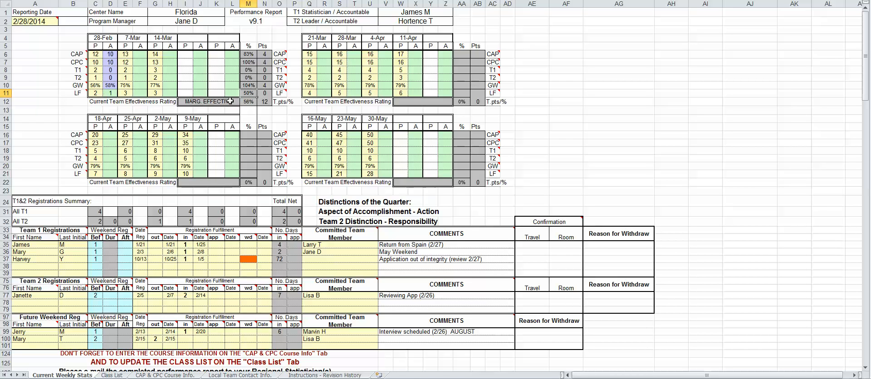
click(248, 102)
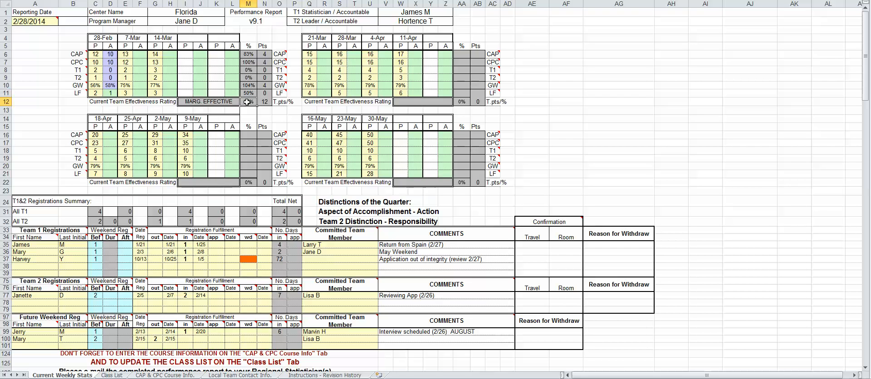
click(249, 111)
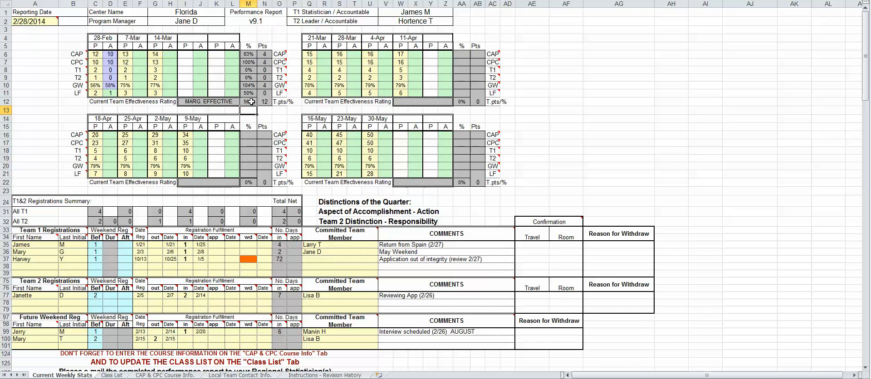
click(220, 101)
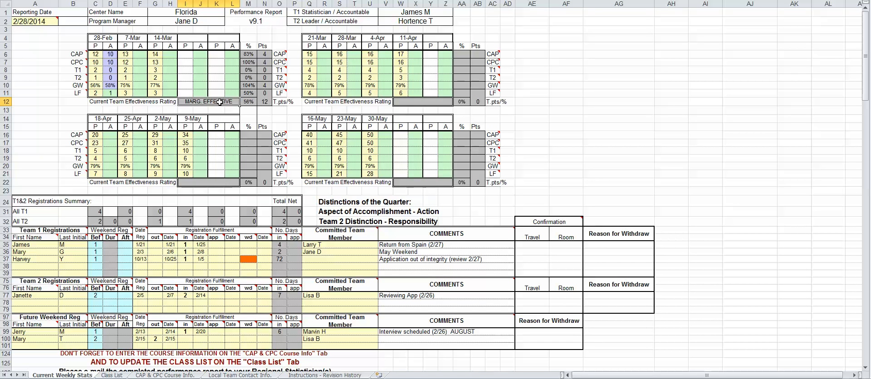
click(112, 55)
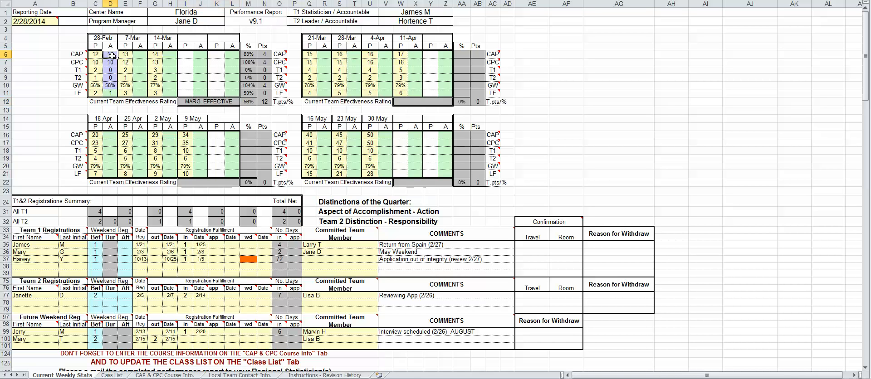
drag(111, 55, 115, 86)
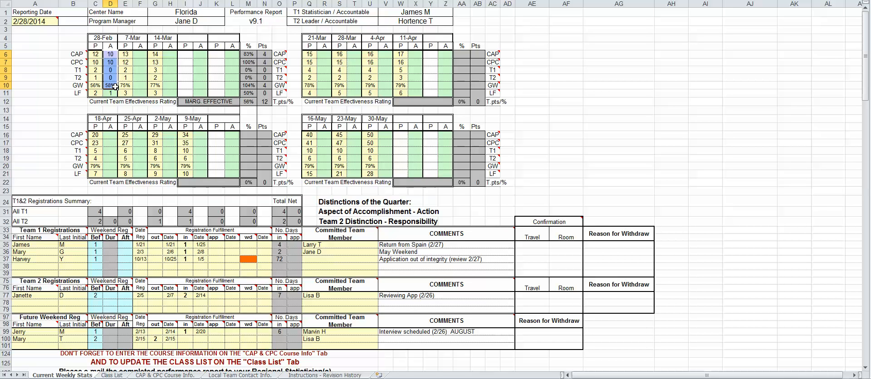
Check the current team's total GITW effectiveness in the Class List sheet and set the 28-Feb GW actual to 60%.
click(115, 87)
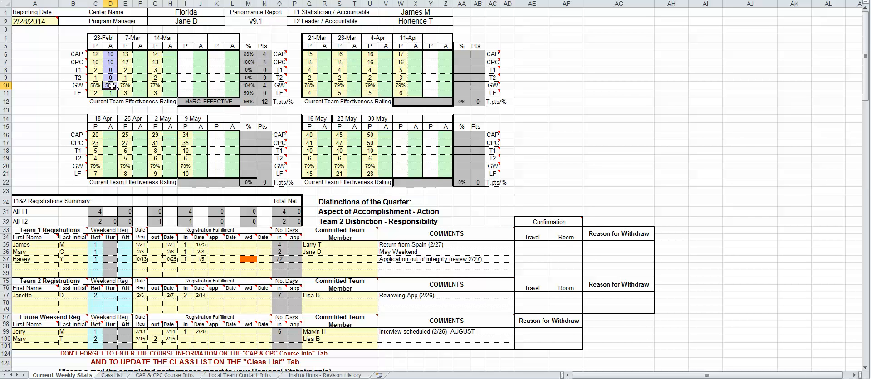
click(112, 375)
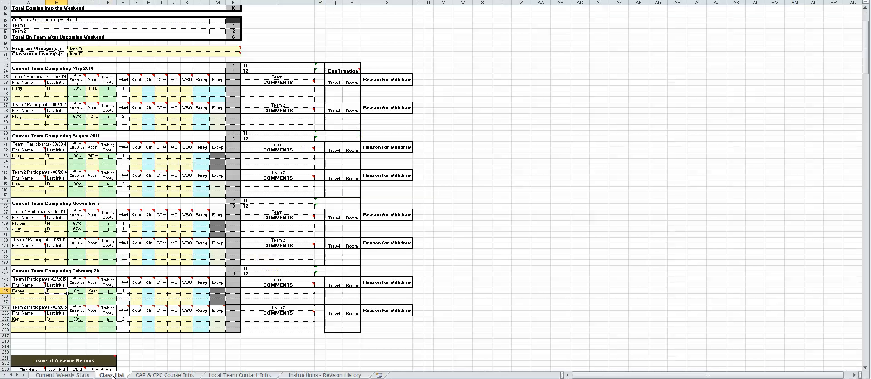
scroll(98, 97, up, 4)
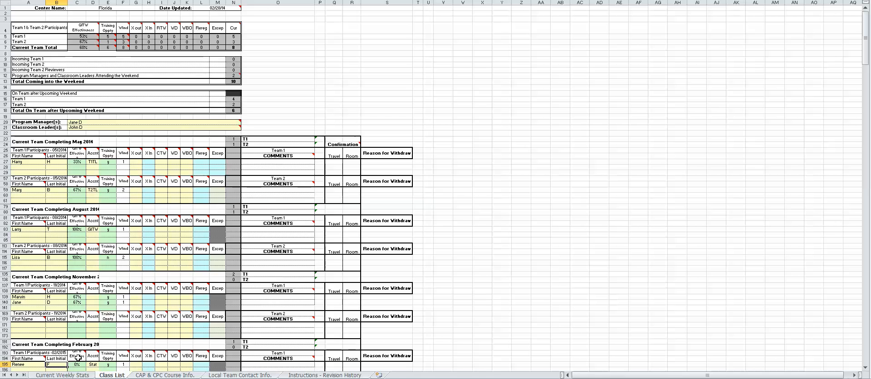
scroll(78, 358, down, 1)
scroll(78, 358, down, 3)
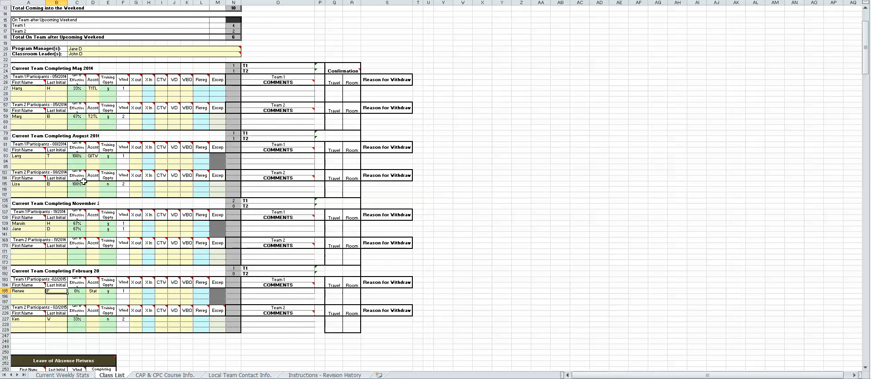
scroll(89, 67, up, 4)
mouse_move(88, 45)
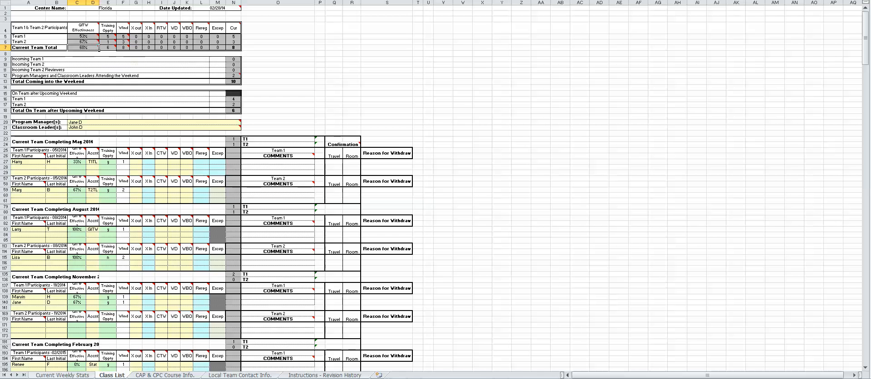
key(ctrl+Page_Up)
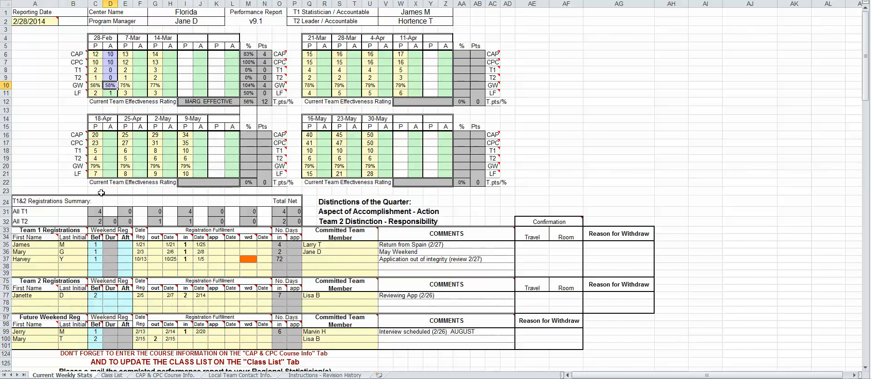
key(Return)
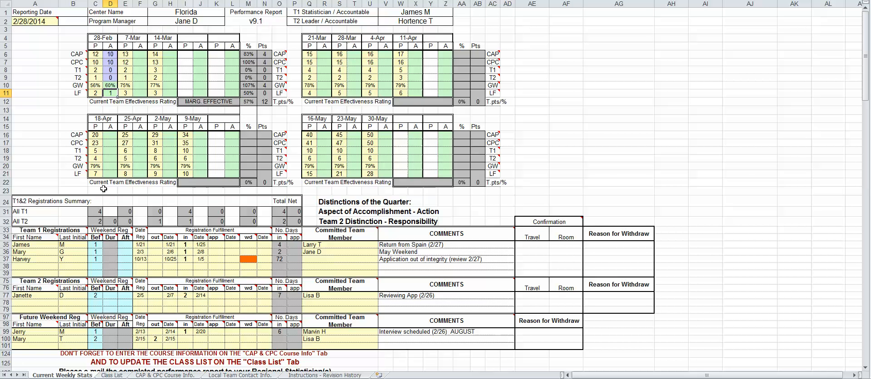
On the CAP & CPC Course Info sheet, set the 15-Mar-14 CAP course's Total Standards Ever Registered and Current Registered Standard Starts to 45.
click(33, 68)
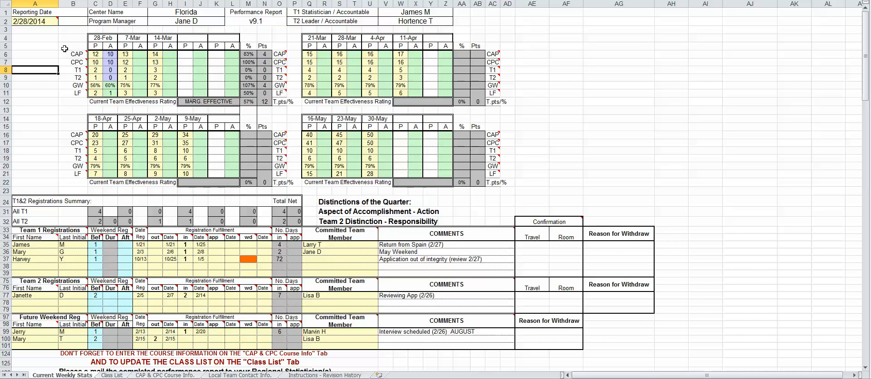
drag(111, 54, 112, 76)
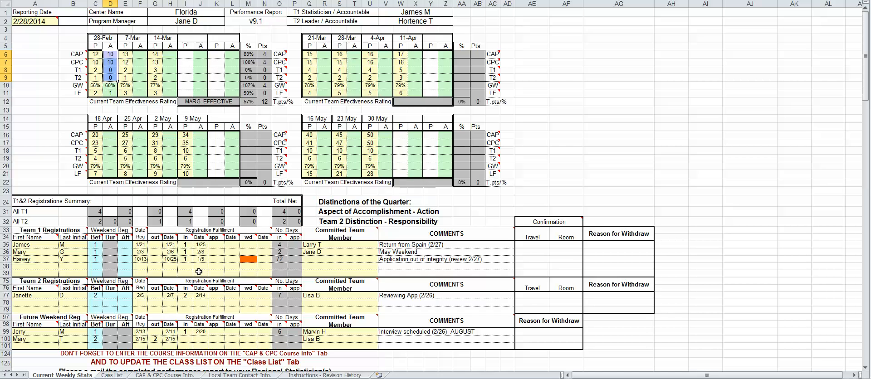
click(166, 375)
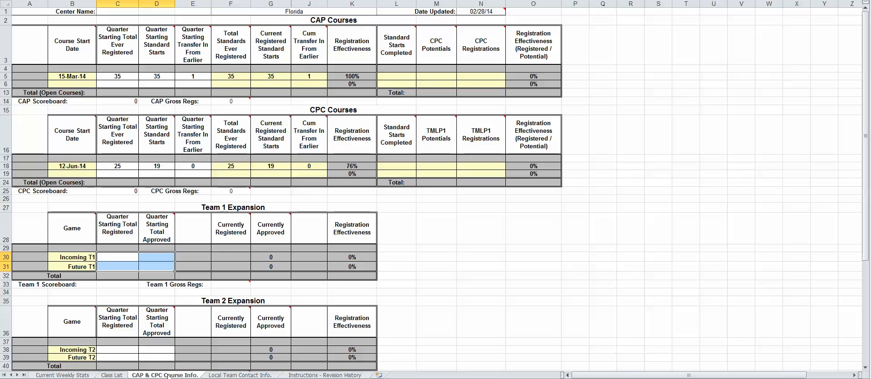
click(127, 78)
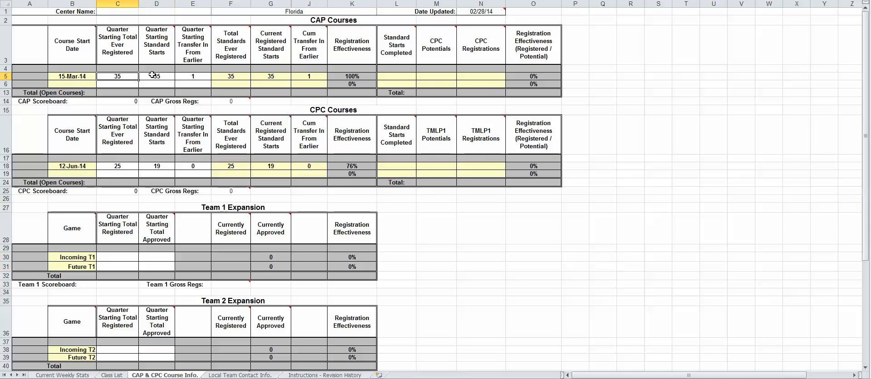
click(229, 76)
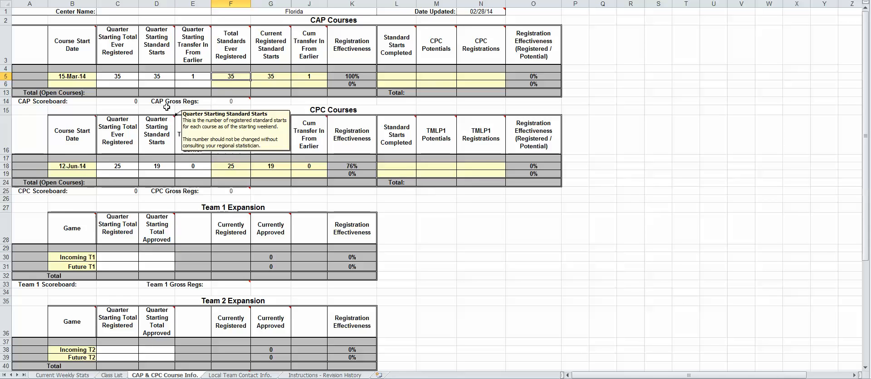
click(271, 78)
click(220, 78)
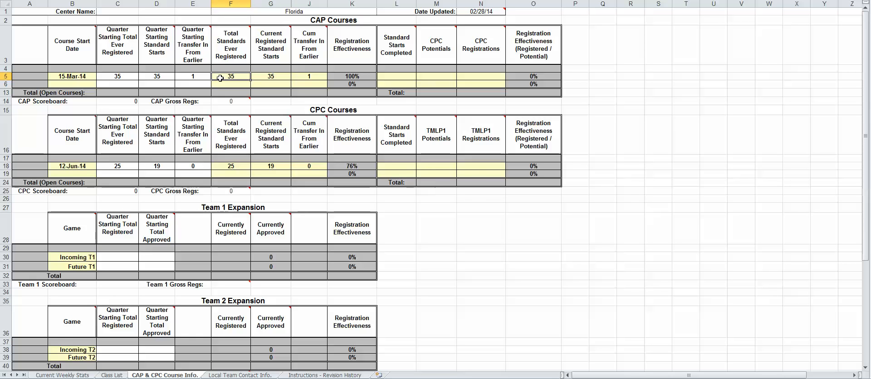
text(45)
key(Tab)
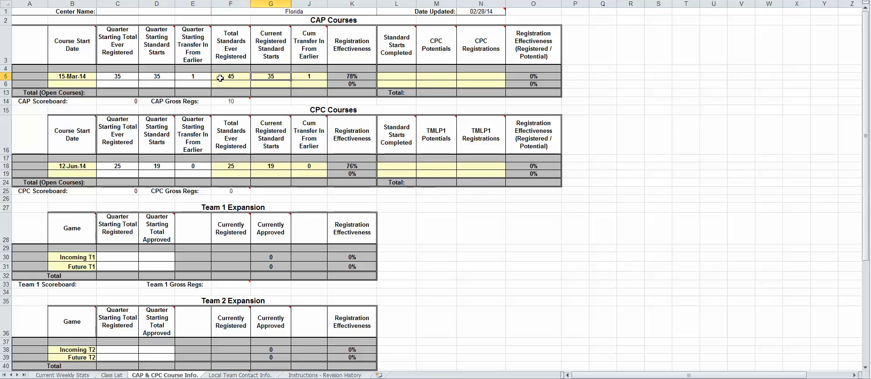
text(45)
key(Return)
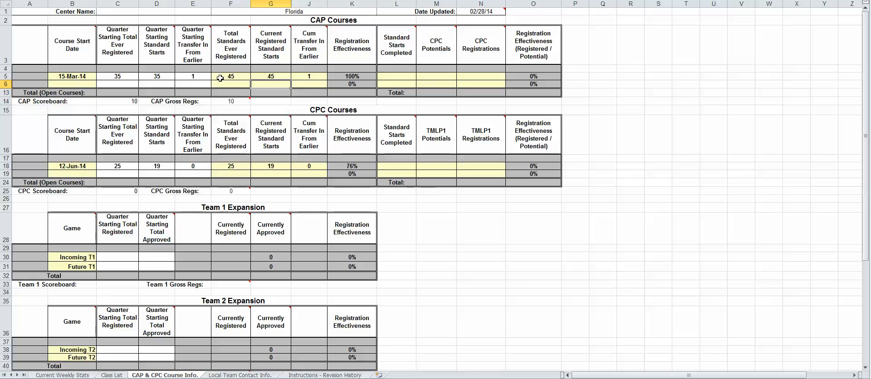
click(119, 101)
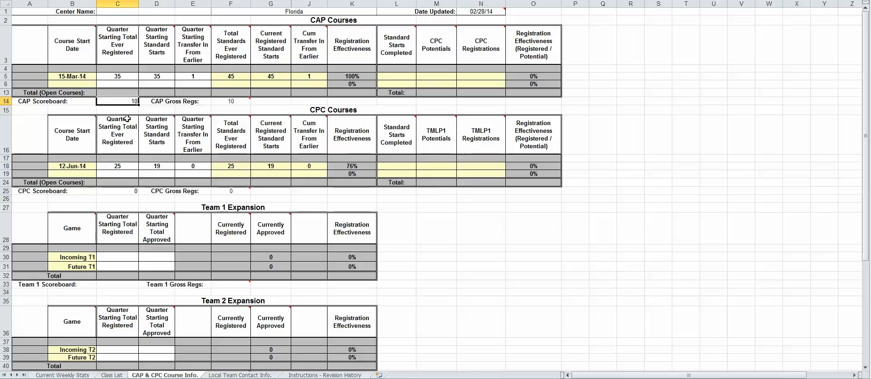
Set the 12-Jun-14 CPC course's Total Standards Ever Registered to 35 and Current Registered Standard Starts to 29.
click(233, 167)
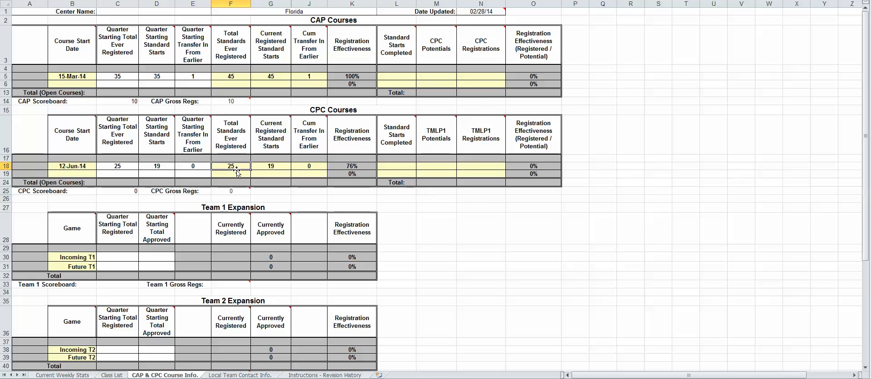
text(35)
key(Tab)
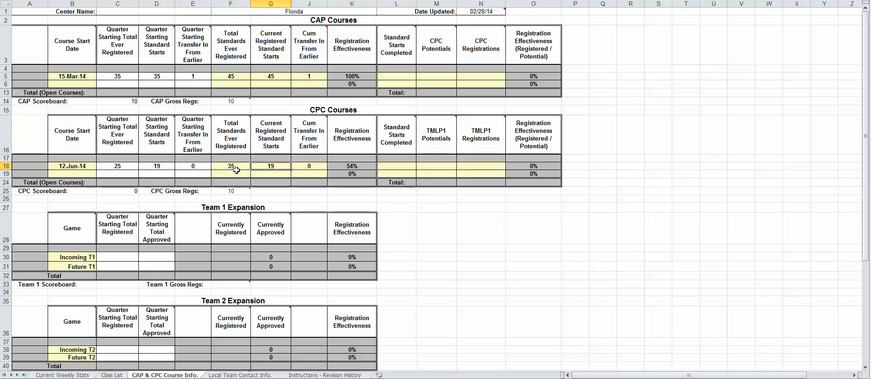
text(29)
key(Return)
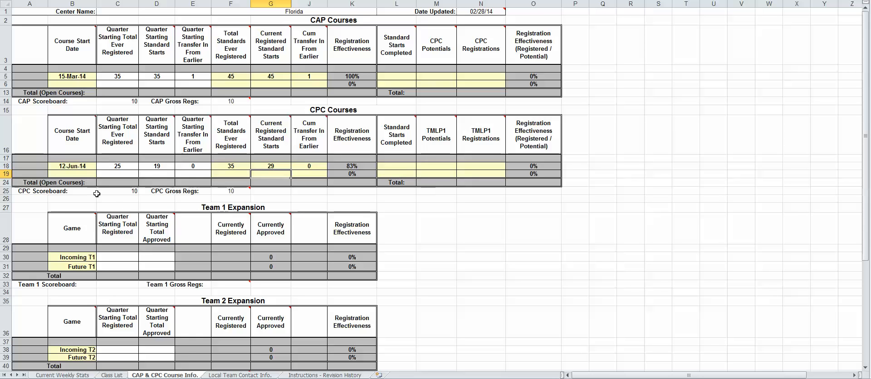
mouse_move(236, 191)
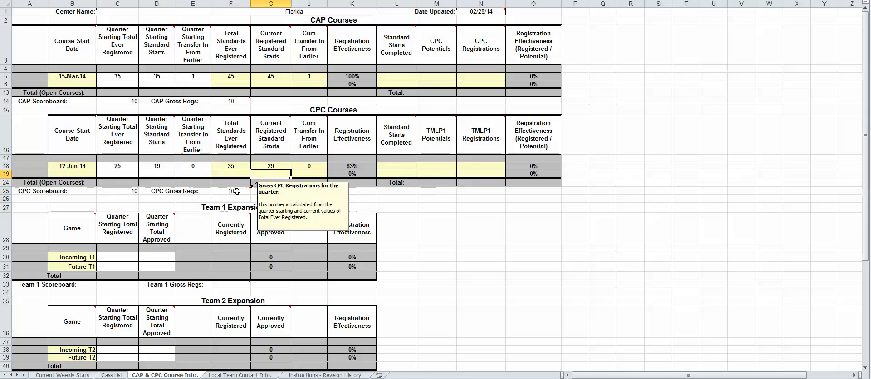
On the Current Weekly Stats sheet, examine the Team 1 and future weekend registrations counted as in and the All T1 summary totals.
click(73, 371)
click(72, 375)
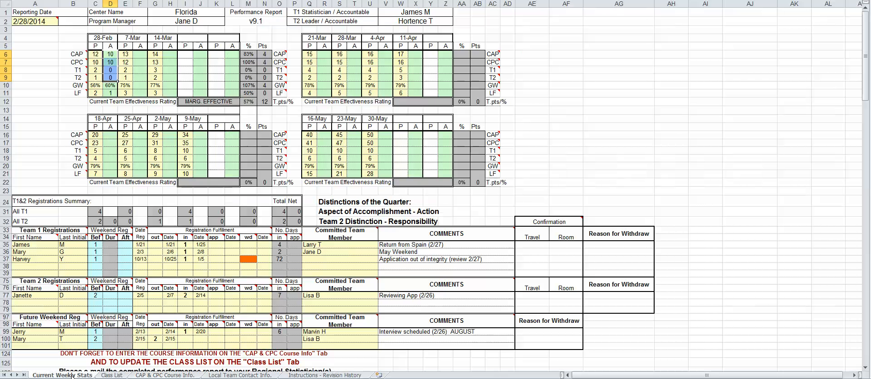
click(60, 62)
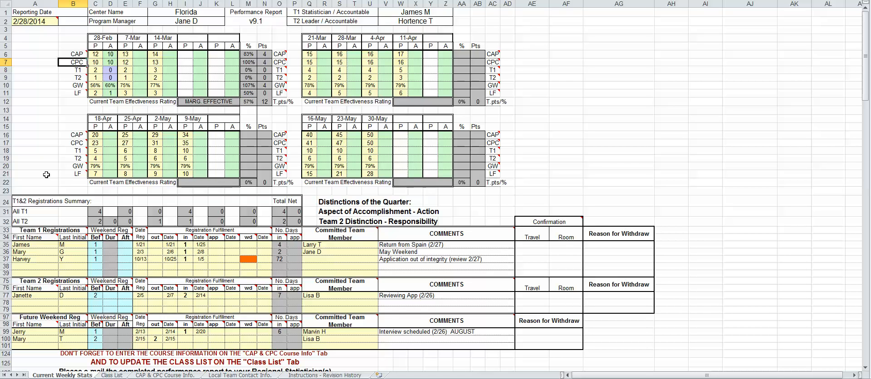
click(185, 252)
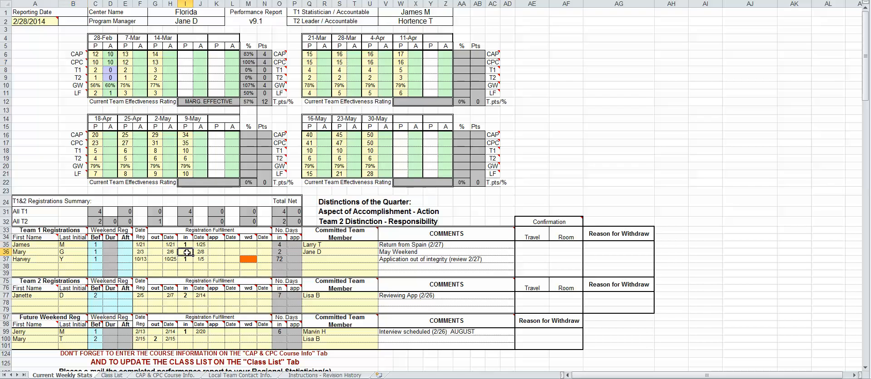
click(187, 333)
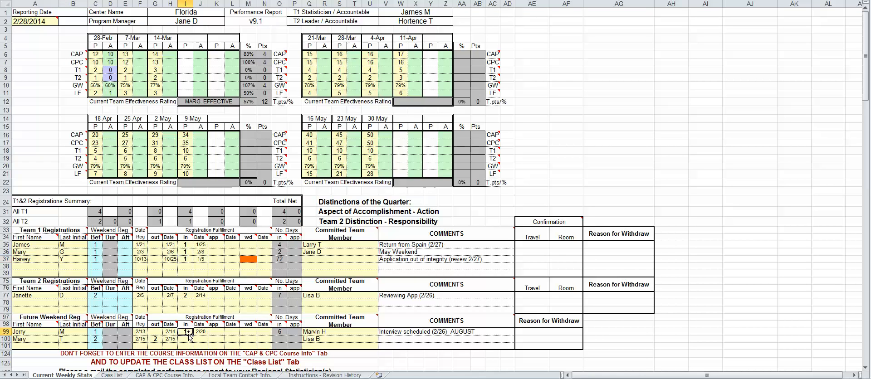
click(187, 211)
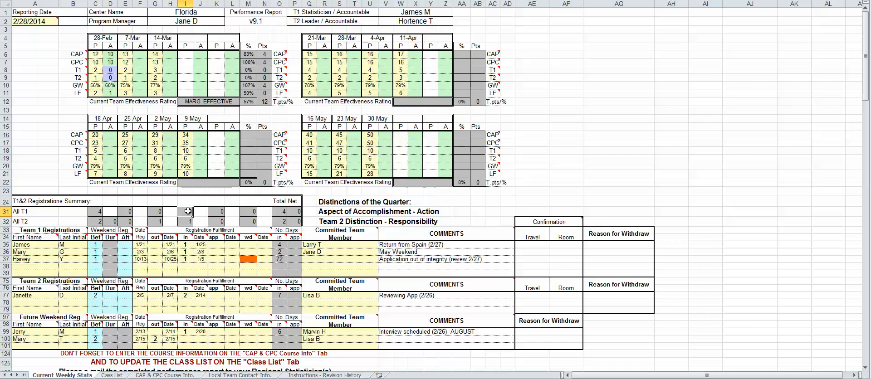
click(280, 212)
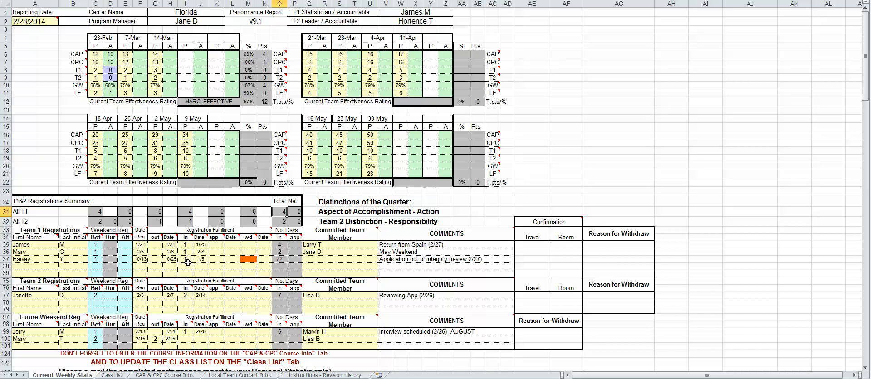
click(190, 333)
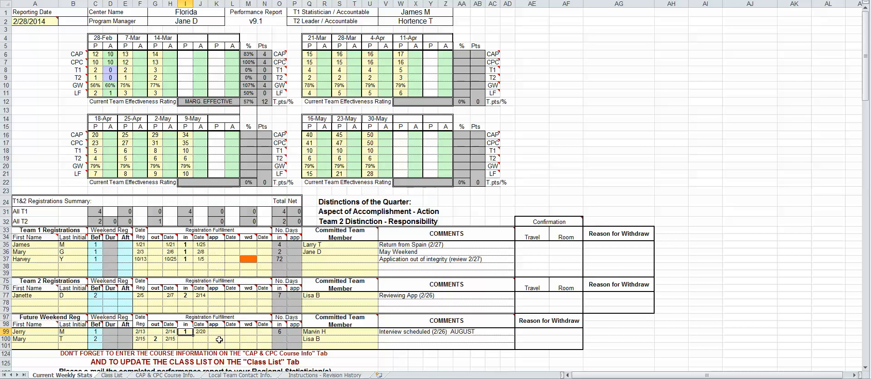
On the CAP & CPC Course Info sheet, enter Incoming T1's quarter starting totals as 3 registered and 0 approved.
click(166, 375)
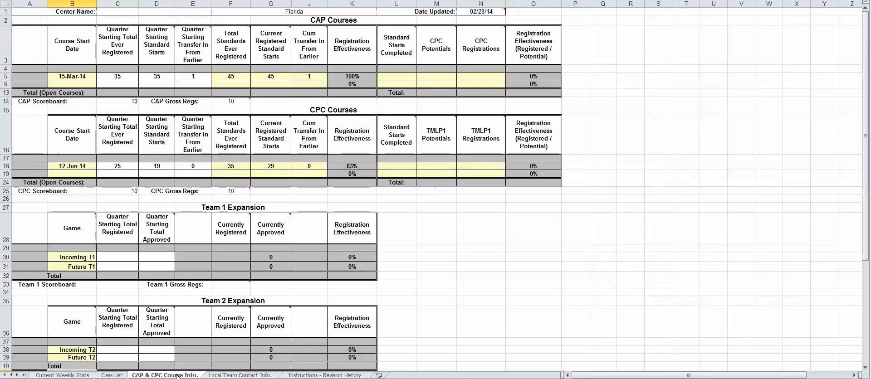
click(117, 260)
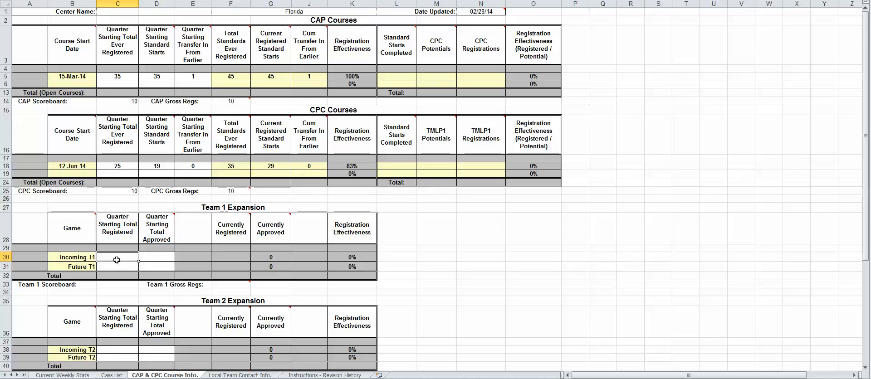
text(3)
key(Tab)
text(0)
key(Return)
click(115, 258)
click(155, 258)
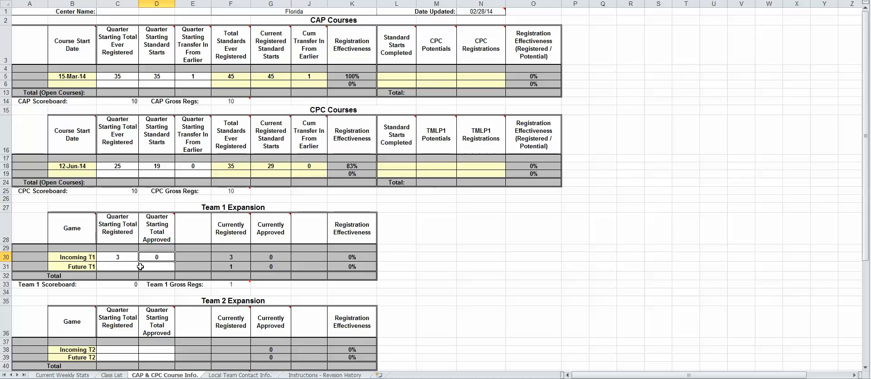
Enter Future T1's quarter starting totals as 1 registered and 0 approved, and check the Team 1 Scoreboard and Gross Regs.
click(126, 267)
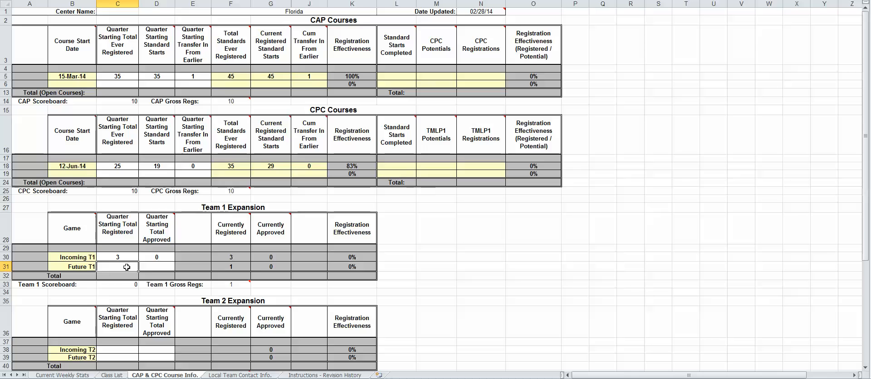
text(1)
key(Tab)
text(0)
key(Tab)
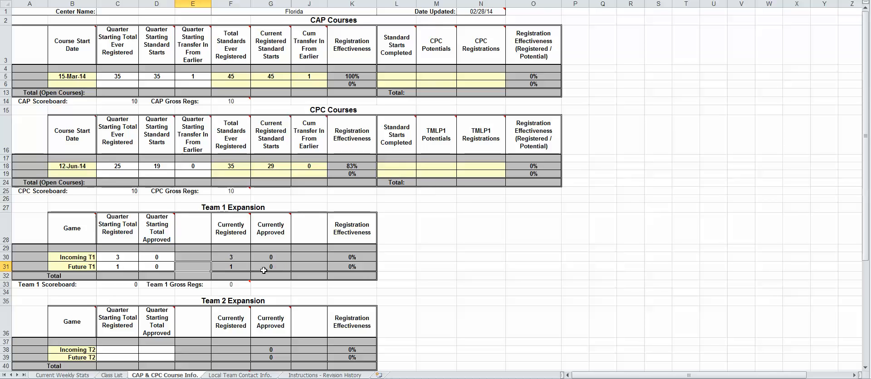
click(129, 285)
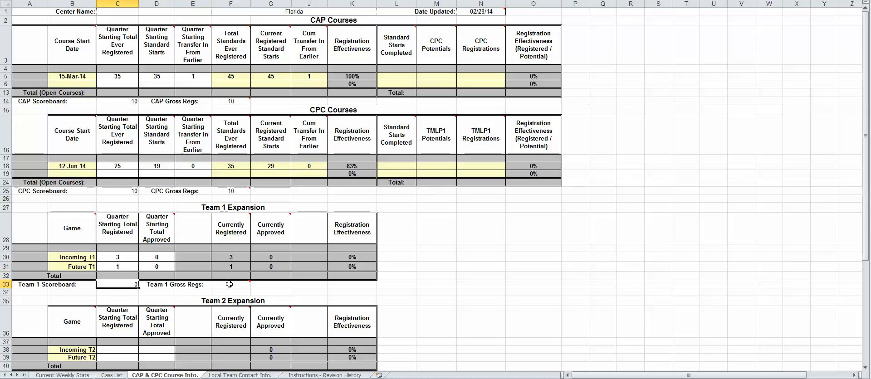
click(228, 284)
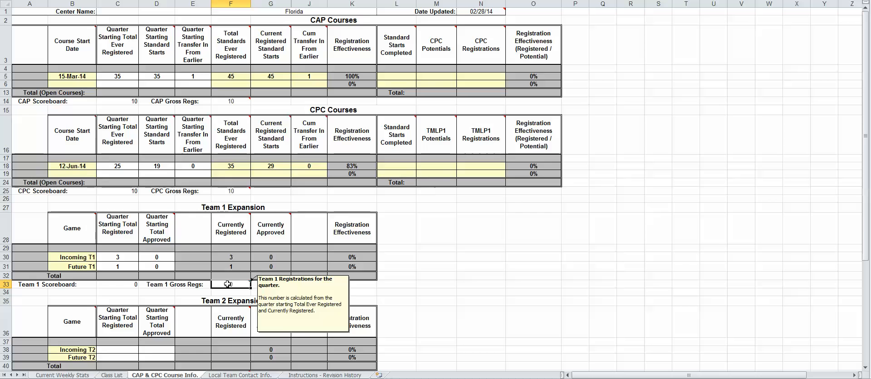
On the Current Weekly Stats sheet, check the 28-Feb T1 actual and the Team 2 entries among the Team 2 and future weekend registrations.
click(79, 376)
click(109, 70)
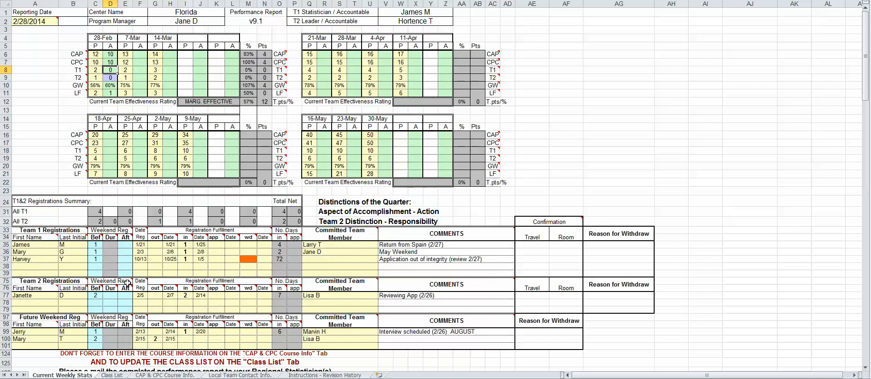
click(187, 296)
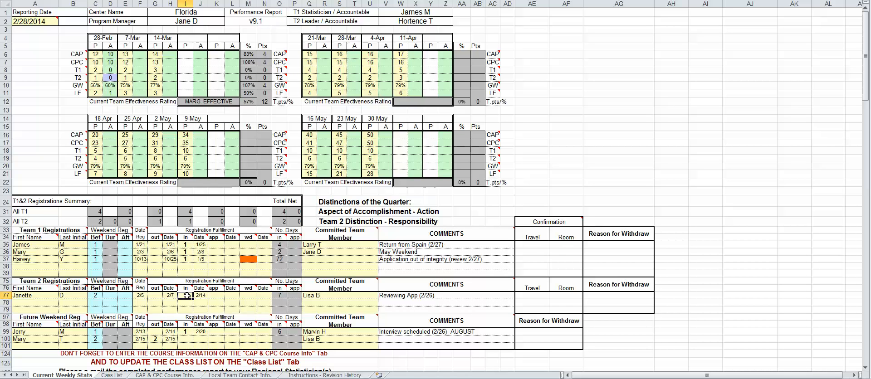
text(2)
click(156, 339)
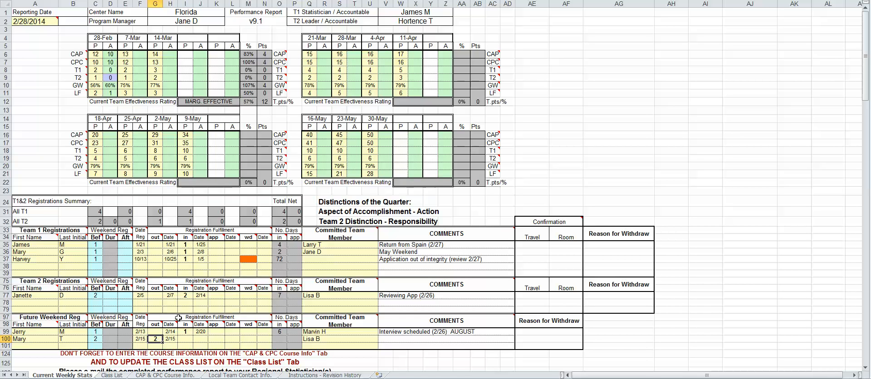
click(183, 297)
click(157, 338)
On the CAP & CPC Course Info sheet, enter Incoming T2's quarter starting totals as 1 registered and 0 approved.
click(164, 375)
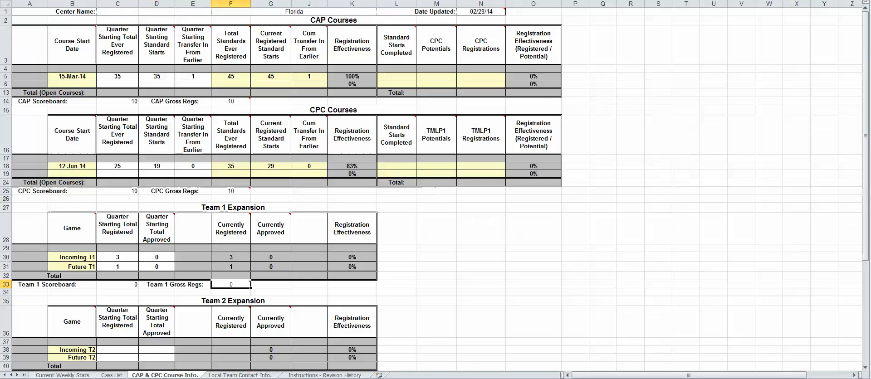
click(119, 350)
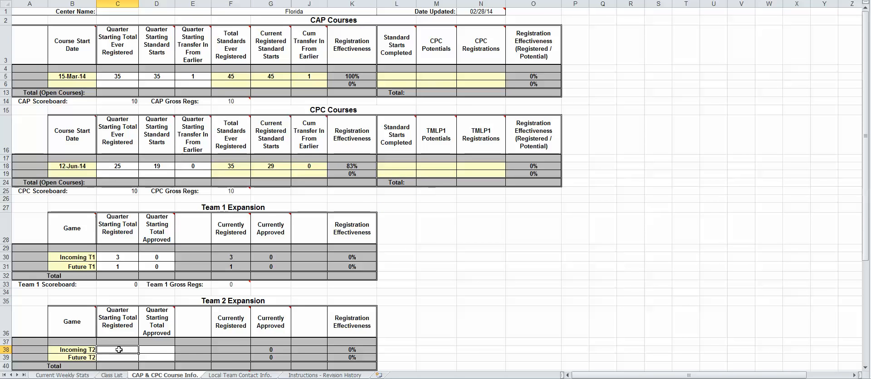
key(Tab)
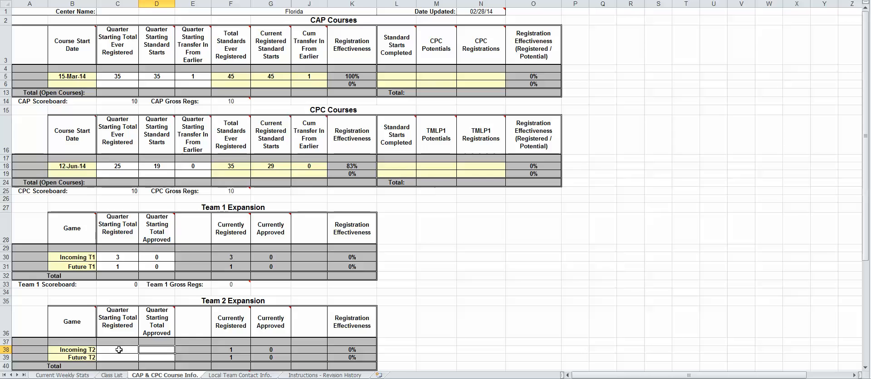
text(0)
key(Return)
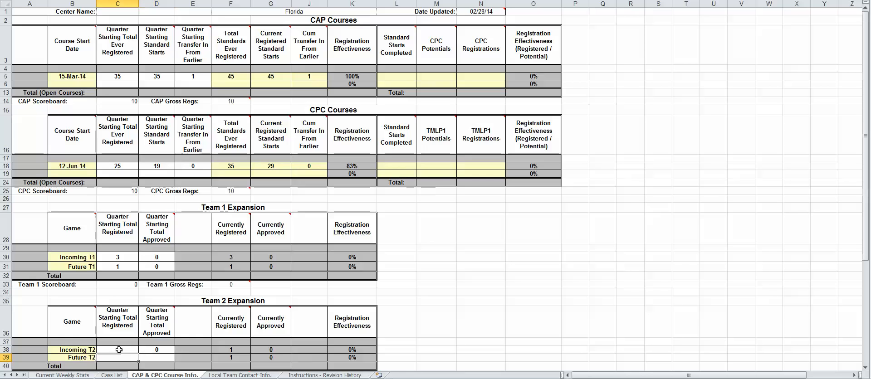
Enter Future T2's quarter starting totals as 1 registered and 0 approved, and check the Team 2 Scoreboard and Gross Regs.
text(1)
key(Tab)
text(0)
key(Return)
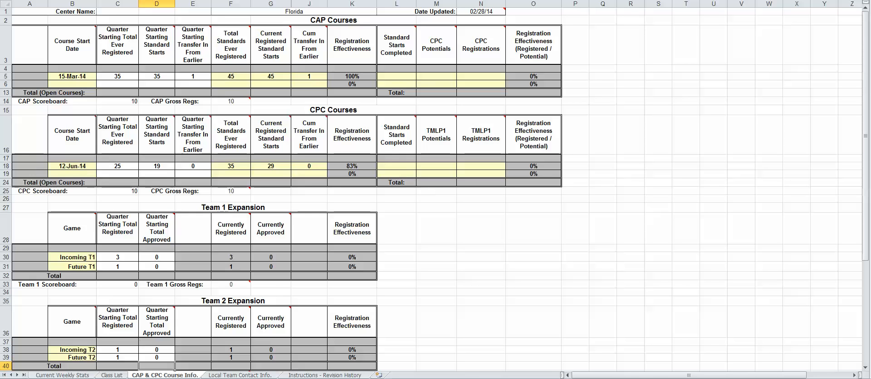
scroll(429, 243, down, 2)
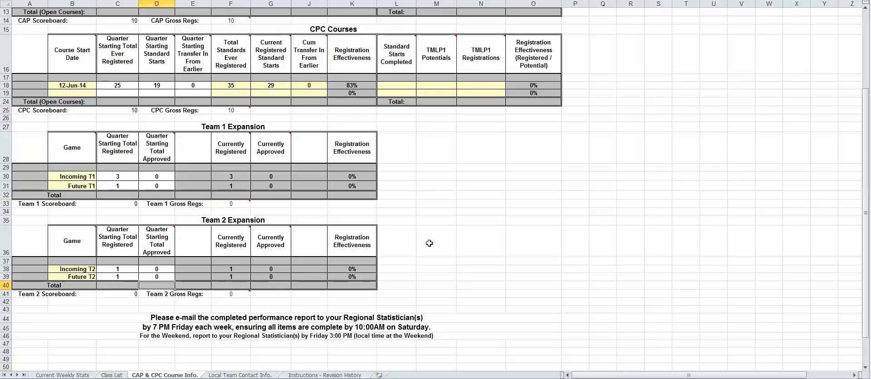
On the Current Weekly Stats sheet, examine the highlighted withdrawal cell and the number of days in for the third Team 1 registration.
click(71, 374)
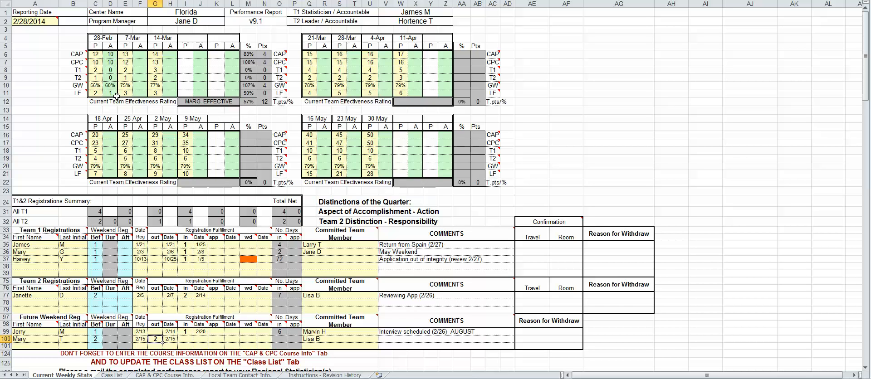
click(249, 259)
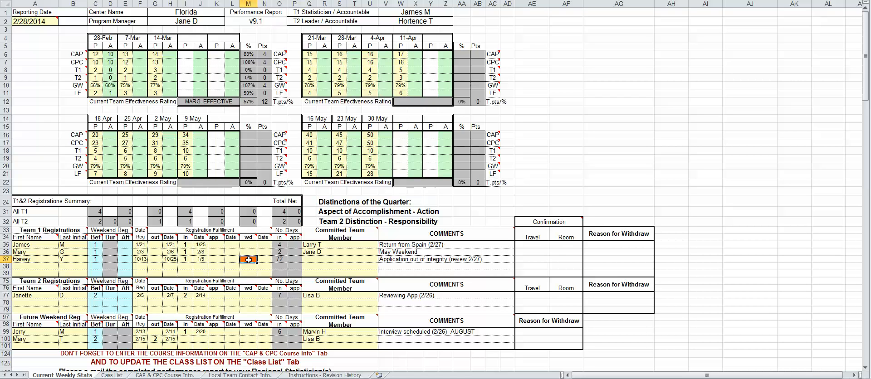
click(280, 260)
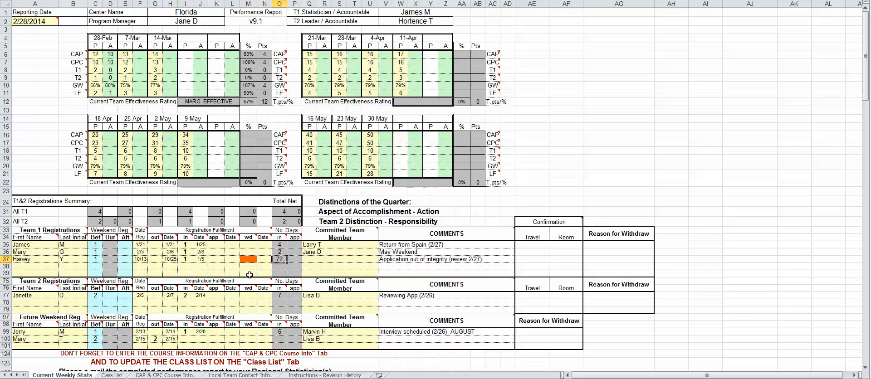